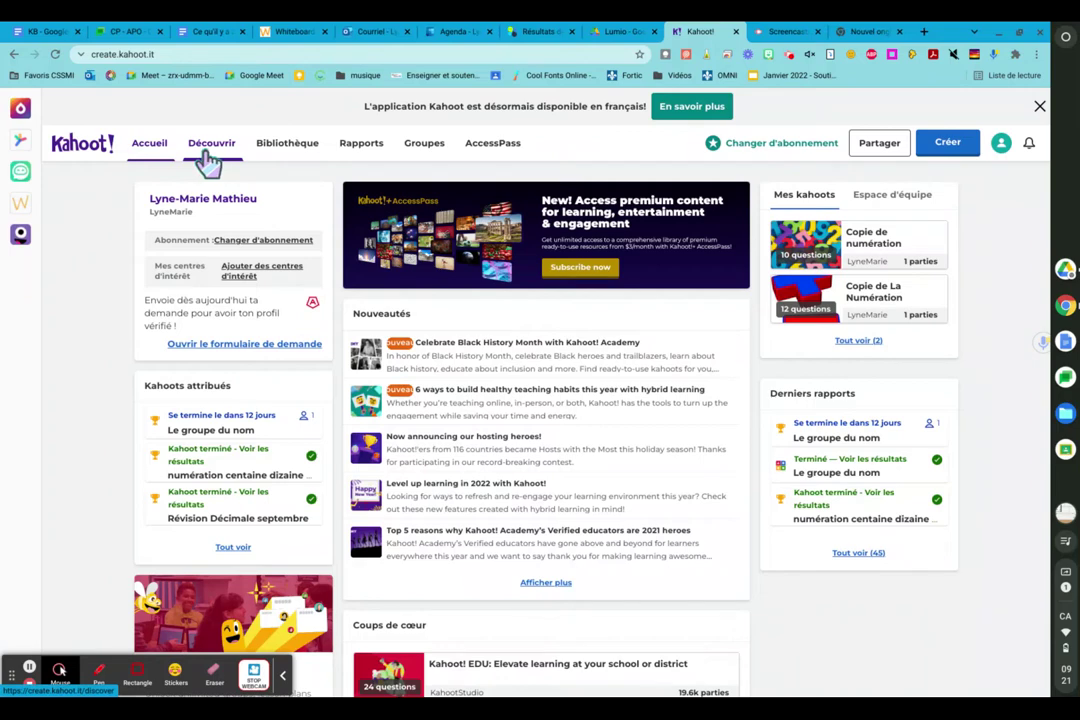
# - Switch to the Découvrir page to browse public kahoots
pyautogui.click(208, 145)
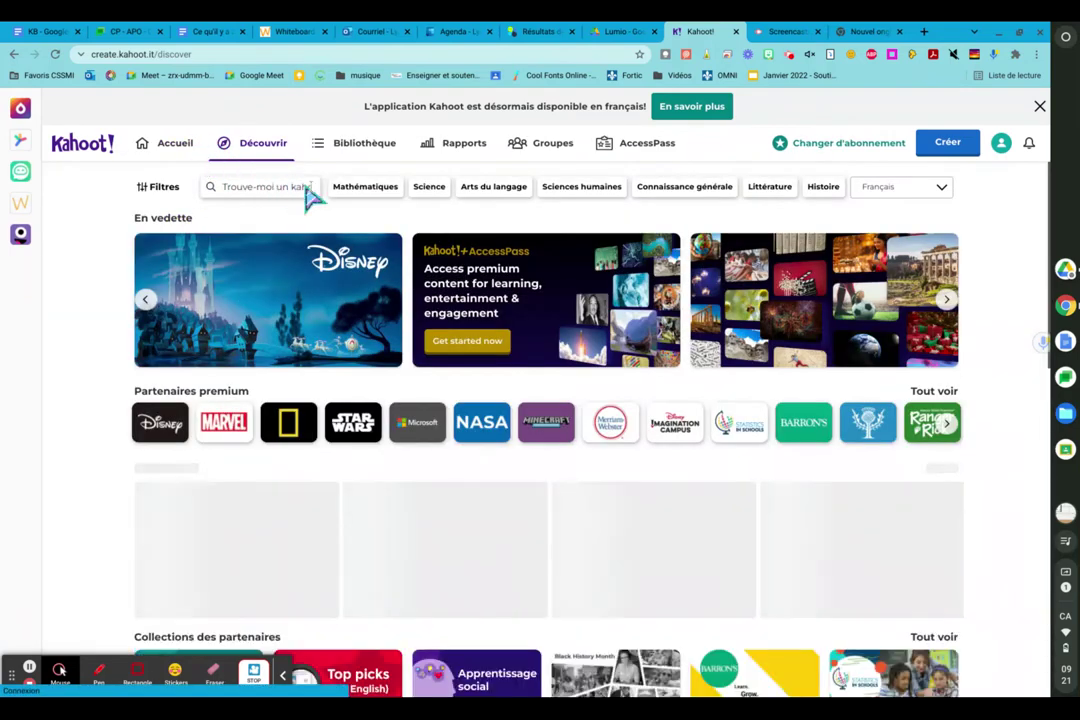
# - Search for 'groupe du nom' and open the owl 'Le groupe du nom' quiz
pyautogui.click(298, 190)
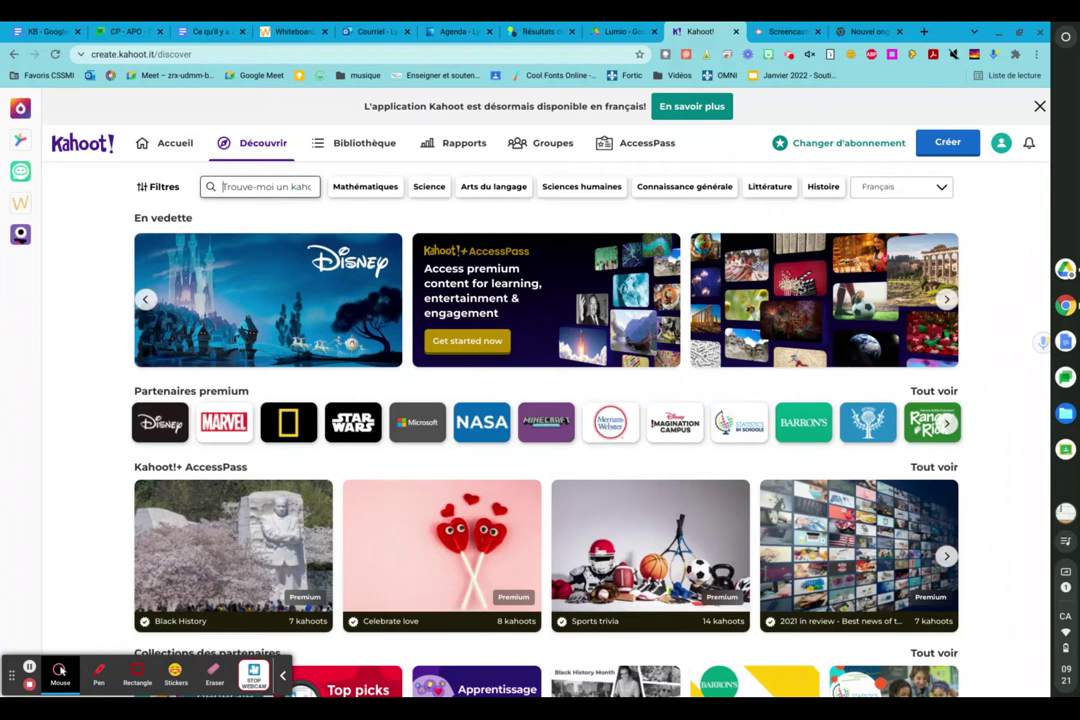
pyautogui.write('groupe du')
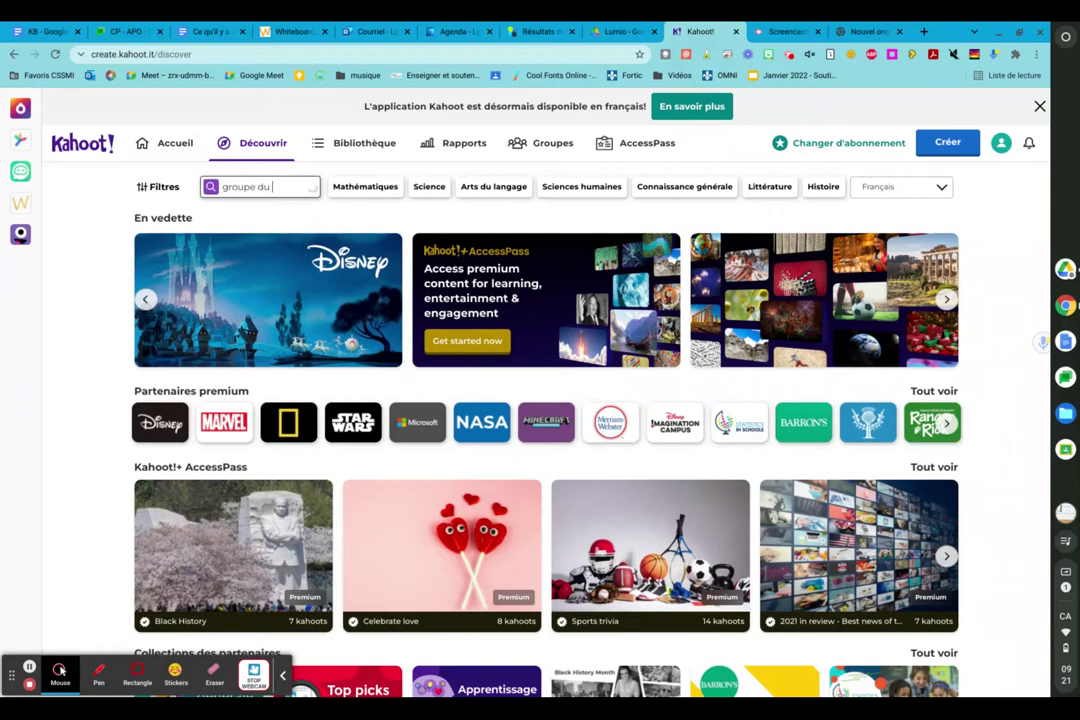
pyautogui.write(' nom')
pyautogui.press('Return')
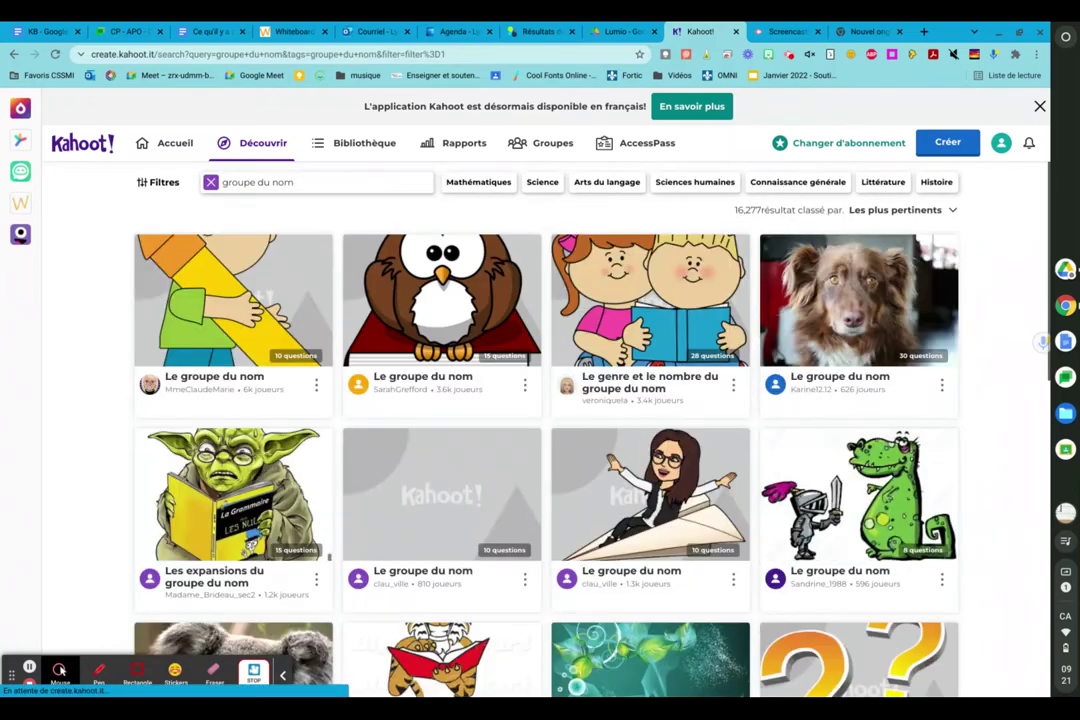
pyautogui.click(463, 354)
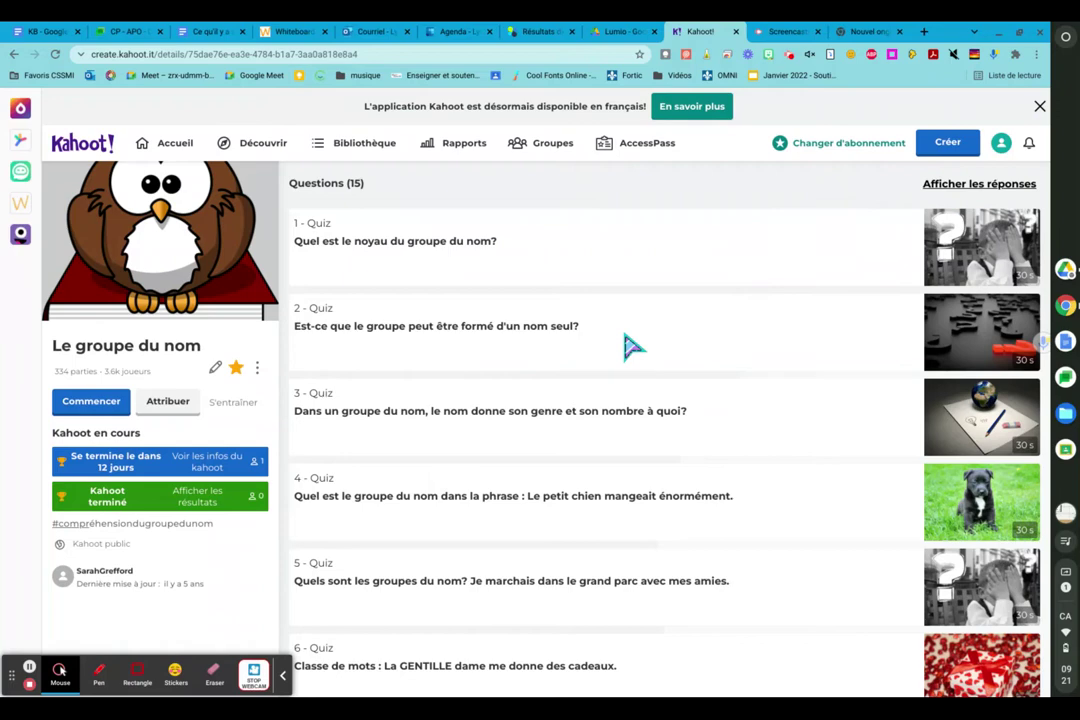
# - Start hosting 'Le groupe du nom' with the Commencer button
pyautogui.click(88, 412)
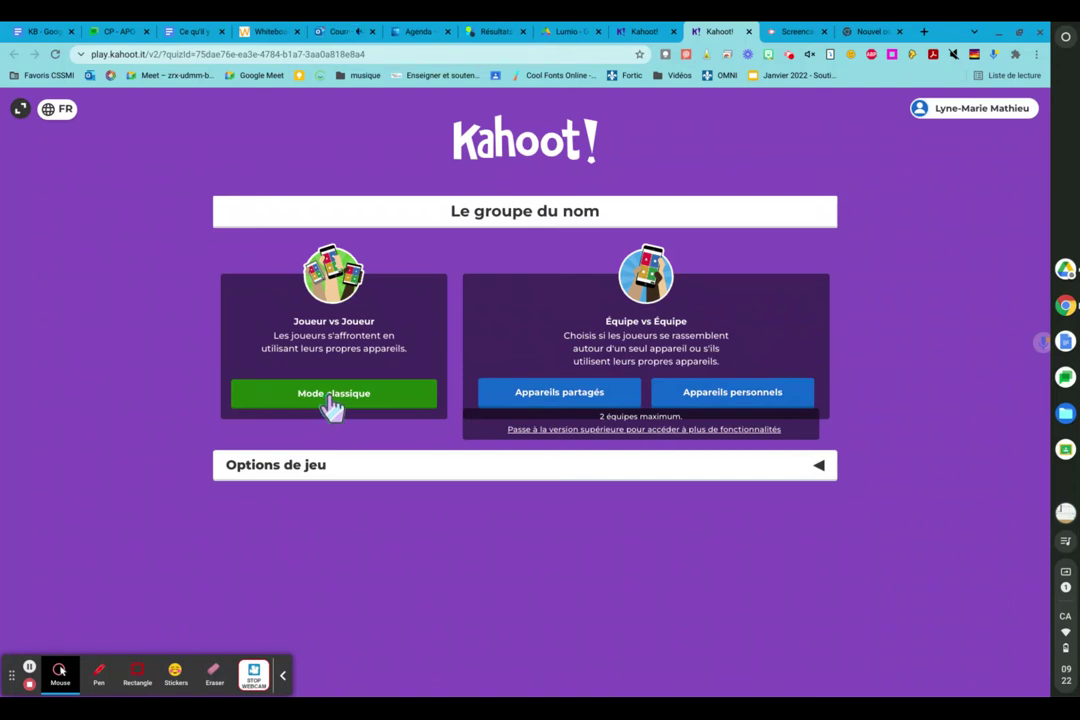
# - Review the Options de jeu toggles, then launch the game in Mode classique
pyautogui.click(820, 465)
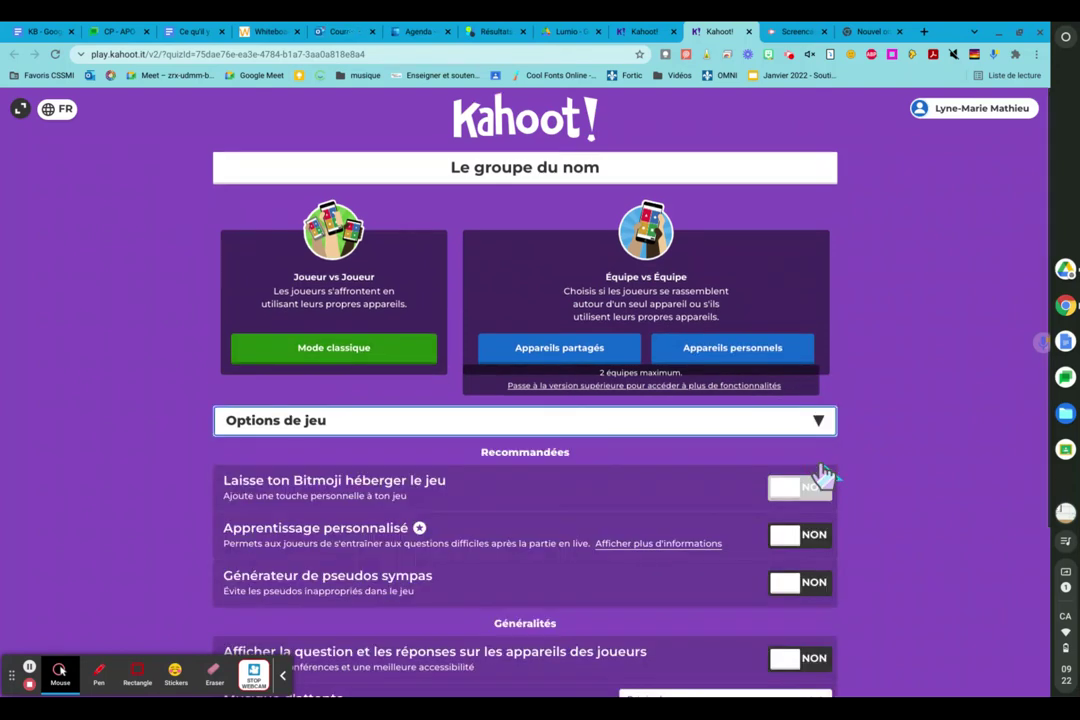
pyautogui.scroll(-2, 535, 513)
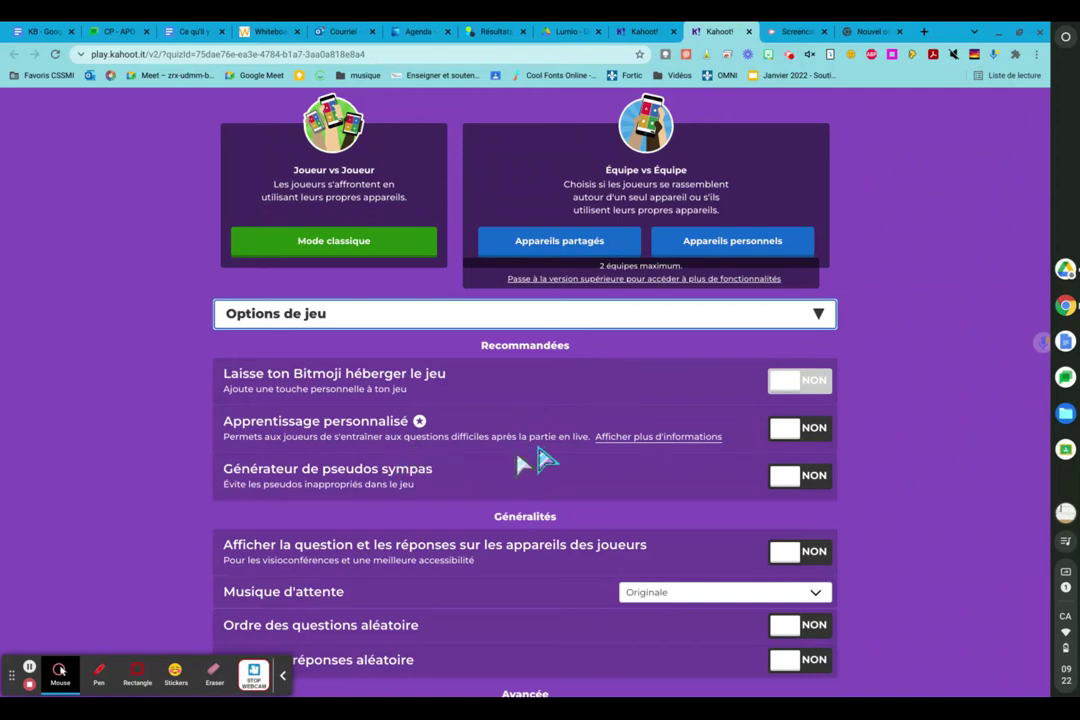
pyautogui.scroll(-1, 440, 487)
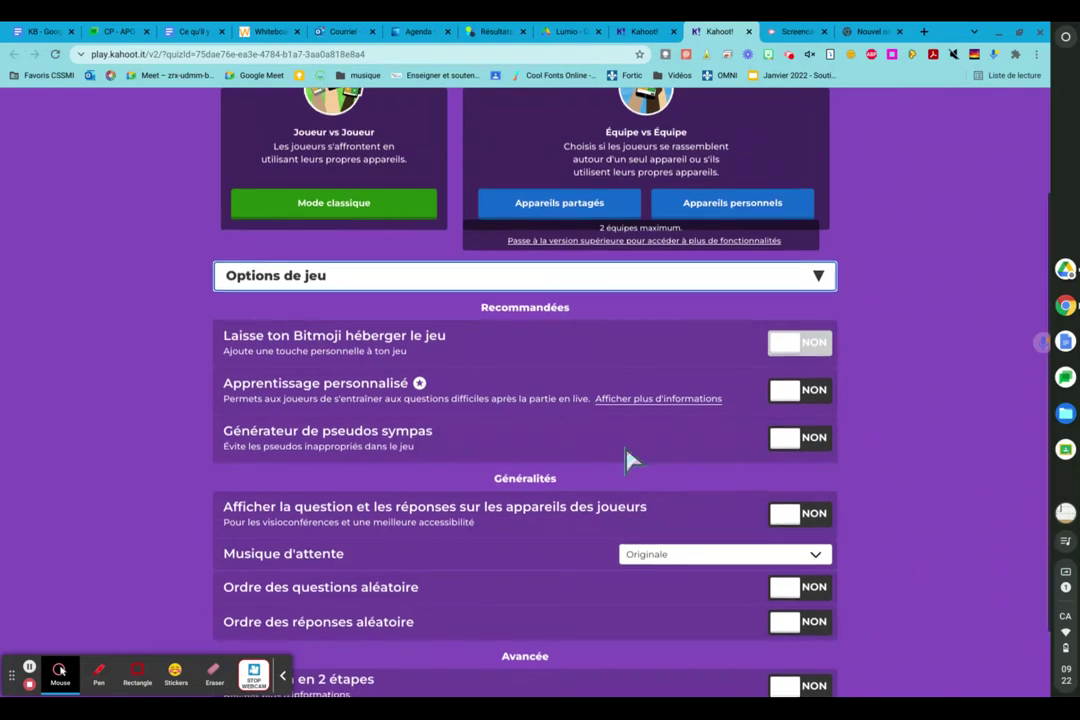
pyautogui.scroll(-1, 627, 460)
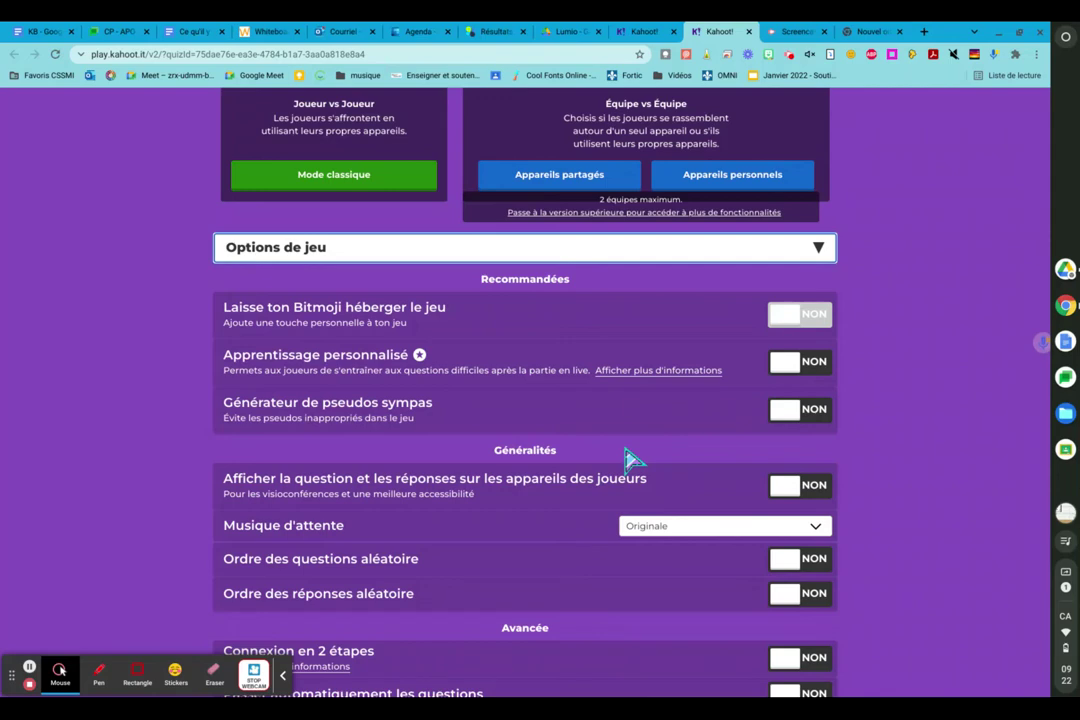
pyautogui.scroll(-2, 630, 460)
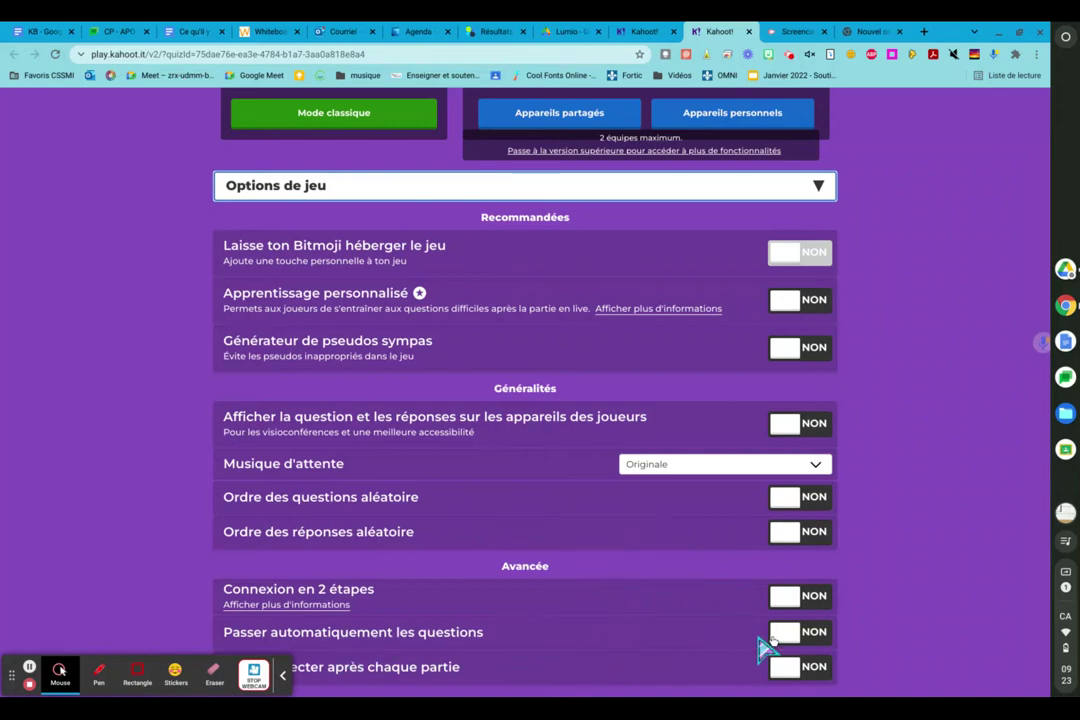
pyautogui.scroll(3, 577, 625)
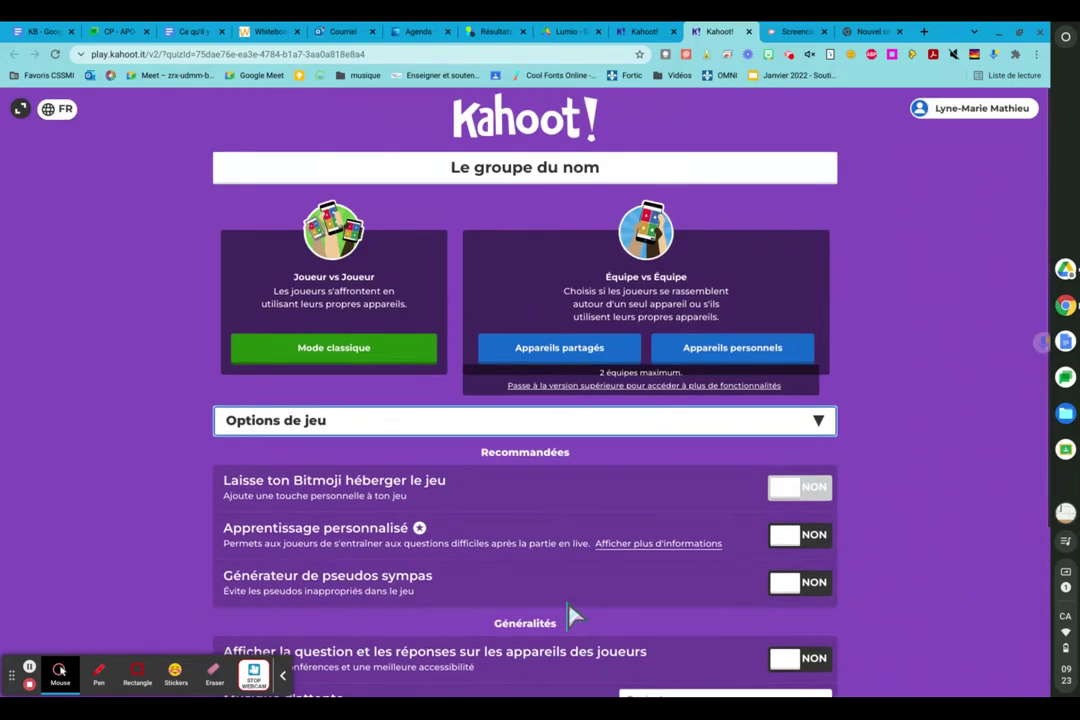
pyautogui.click(313, 355)
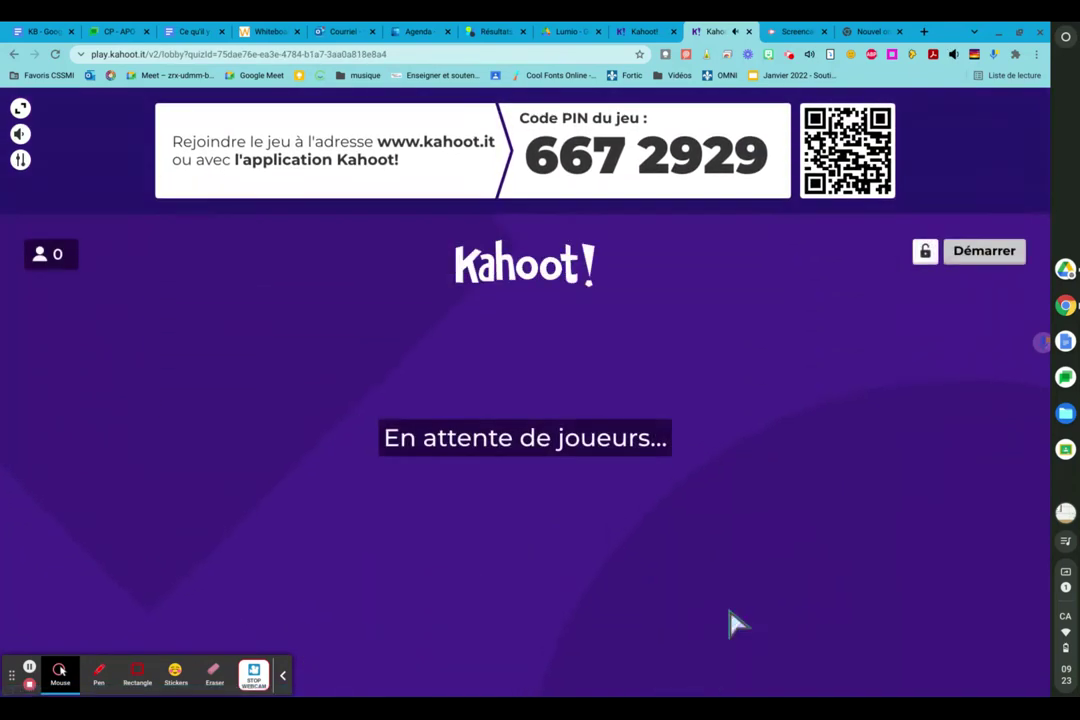
# - Open a new browser tab and load kahoot.it
pyautogui.click(924, 32)
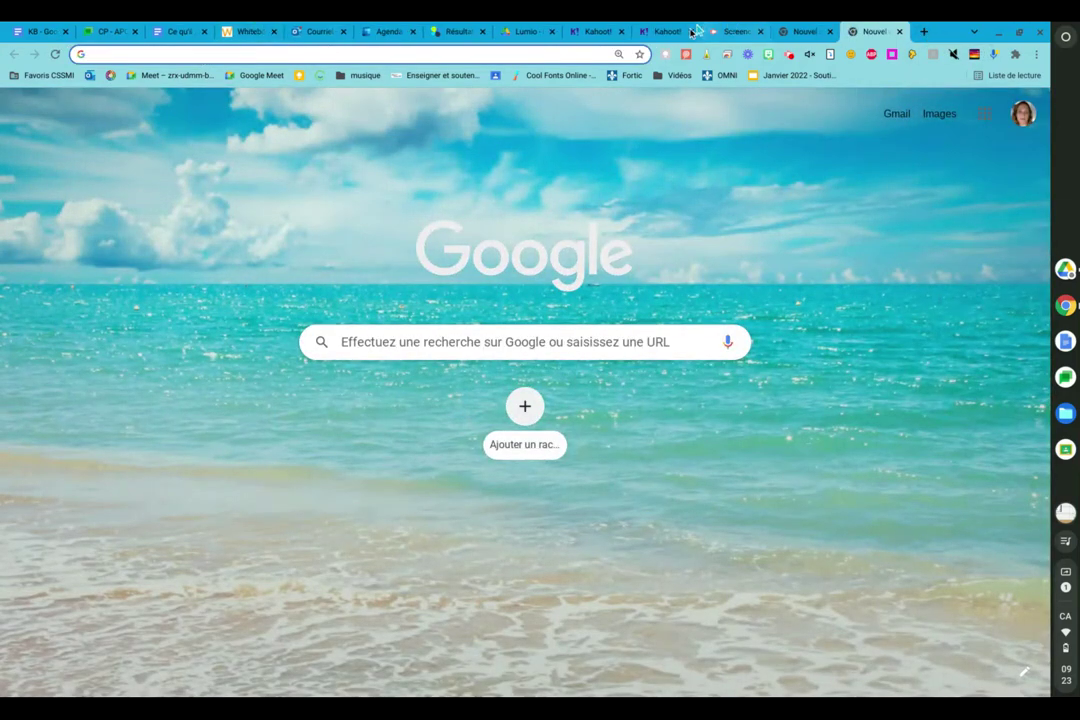
pyautogui.click(665, 31)
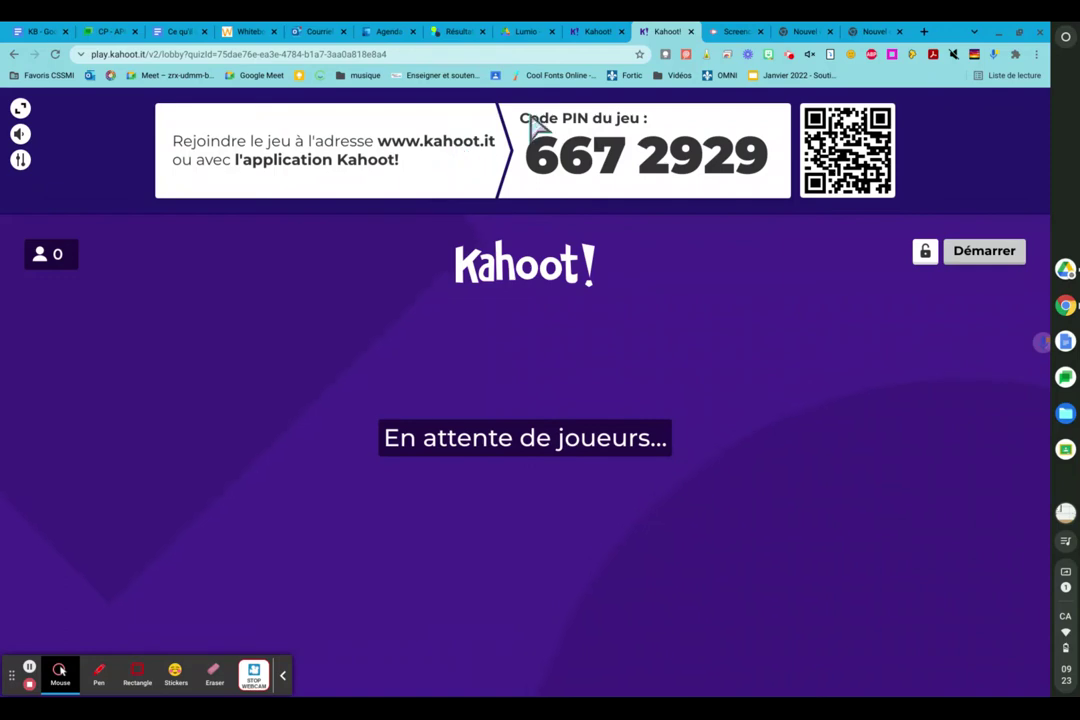
pyautogui.click(800, 32)
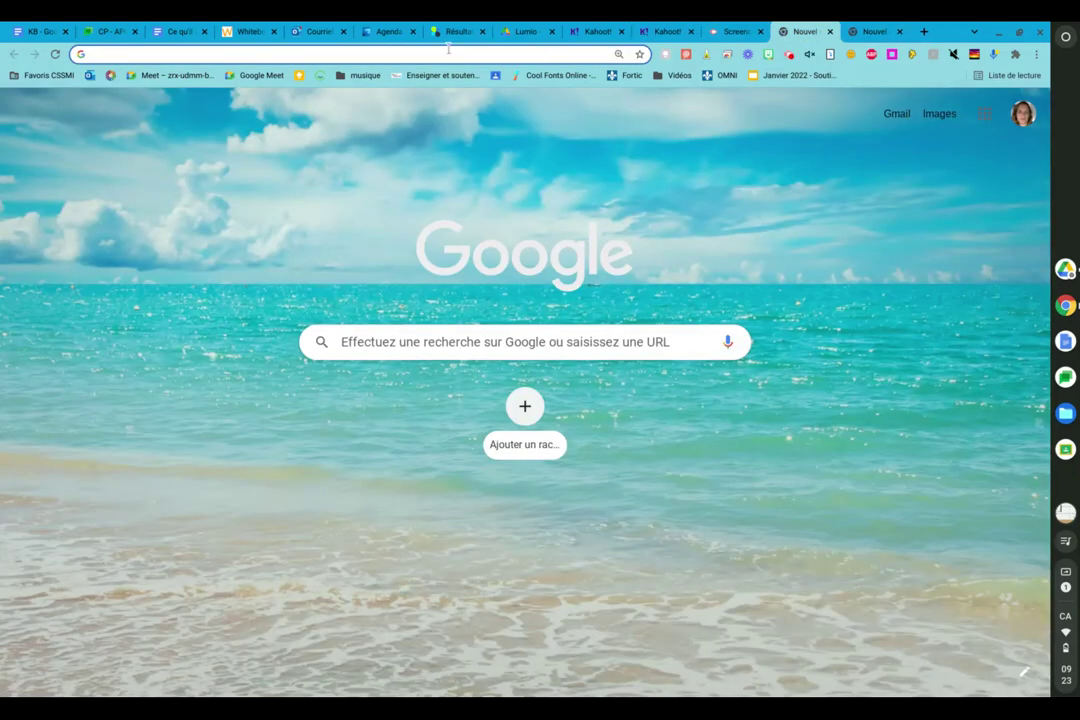
pyautogui.write('kahoo')
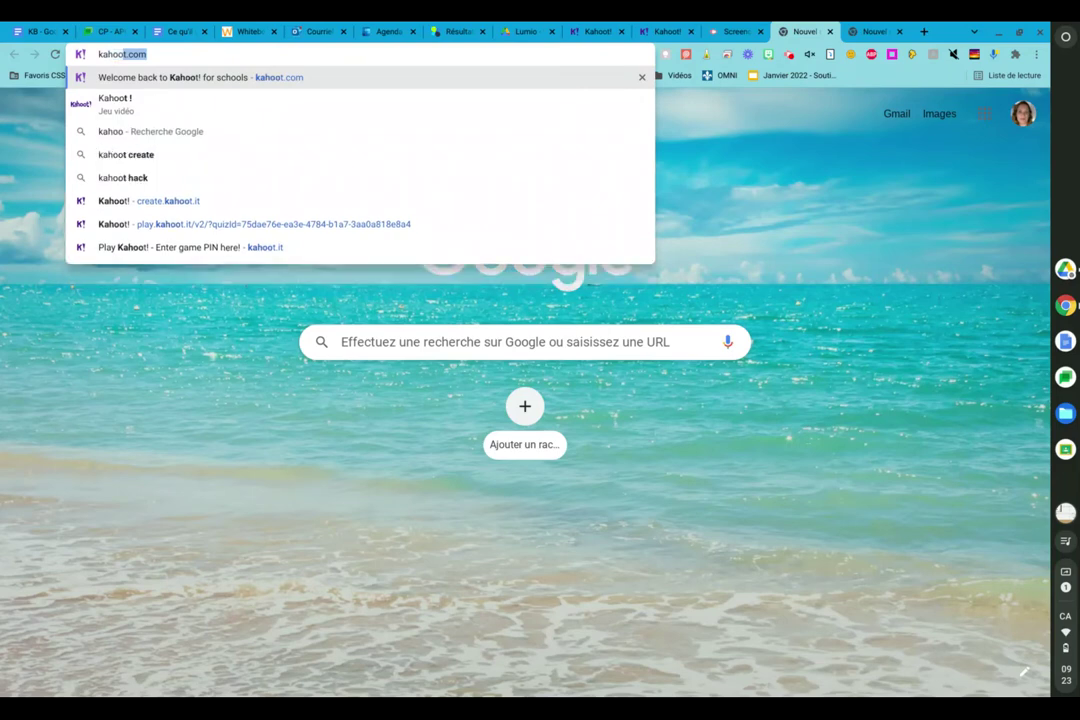
pyautogui.write('t.')
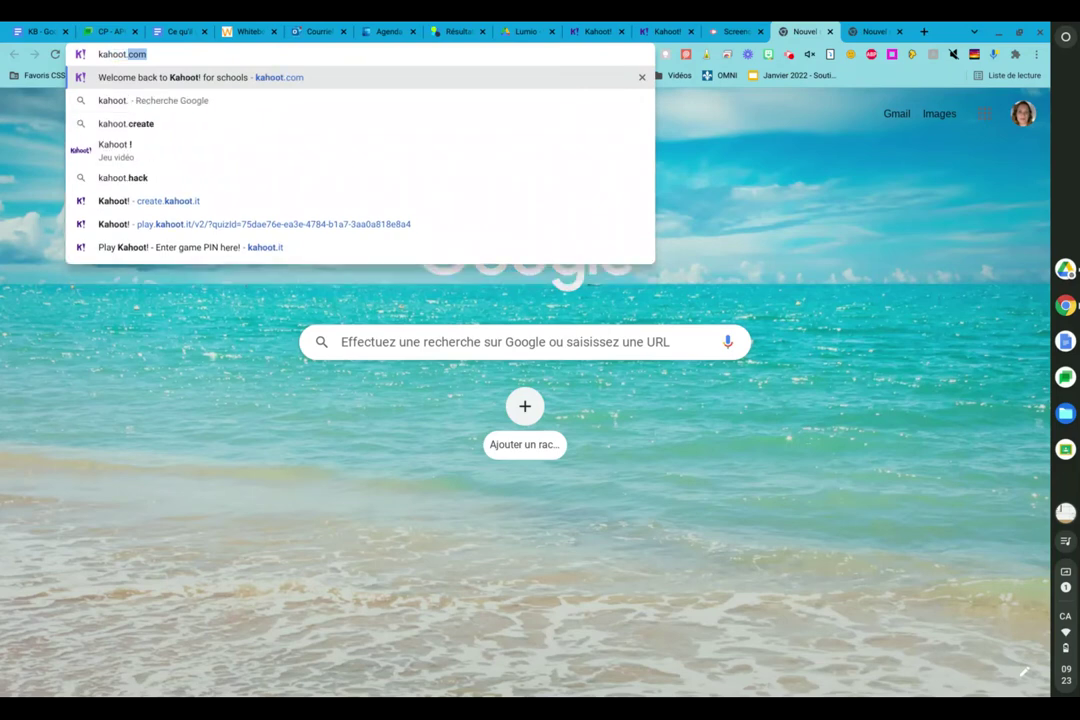
pyautogui.write('it')
pyautogui.press('Return')
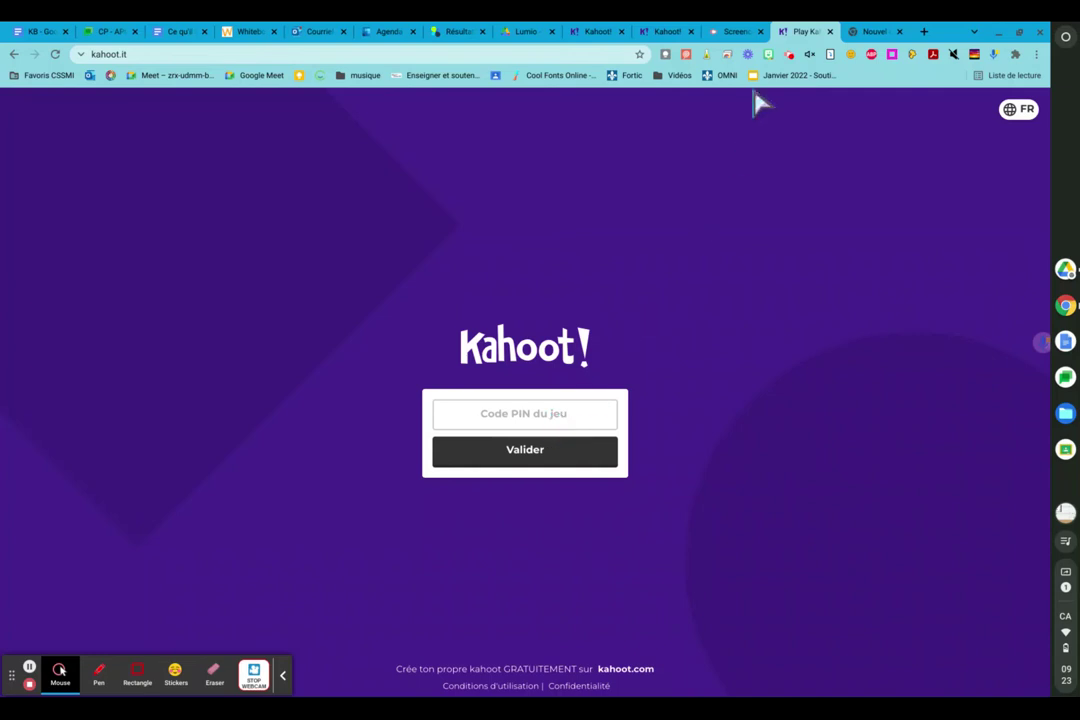
# - Enter the hosted game's PIN on kahoot.it and submit it with Valider
pyautogui.click(657, 33)
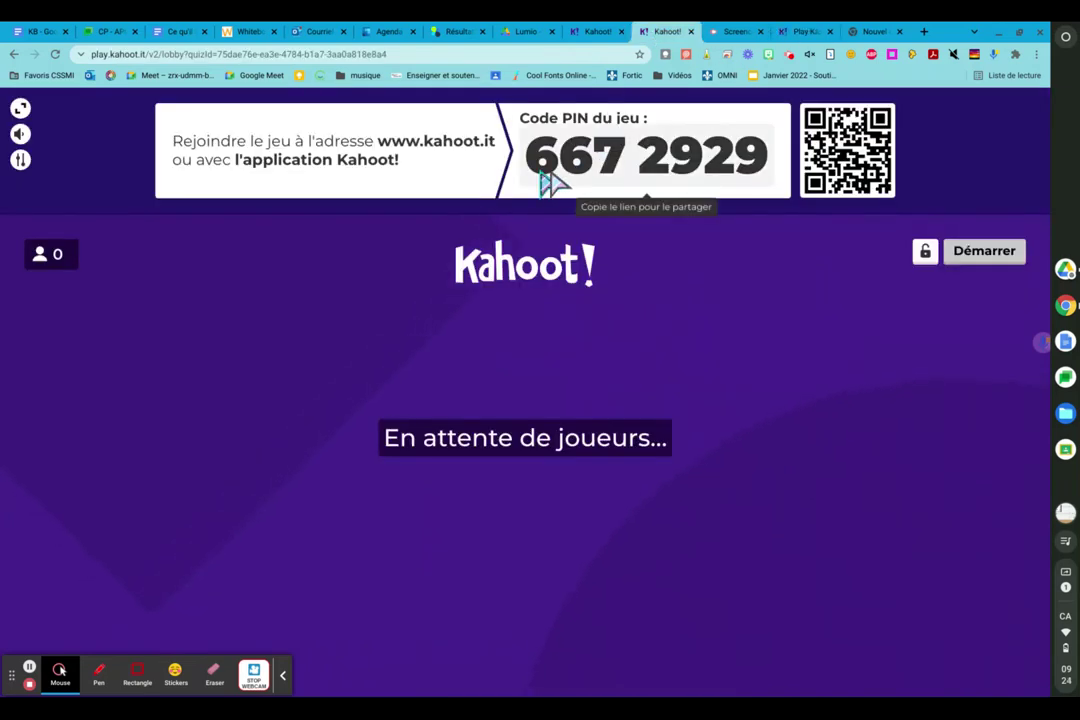
pyautogui.click(806, 31)
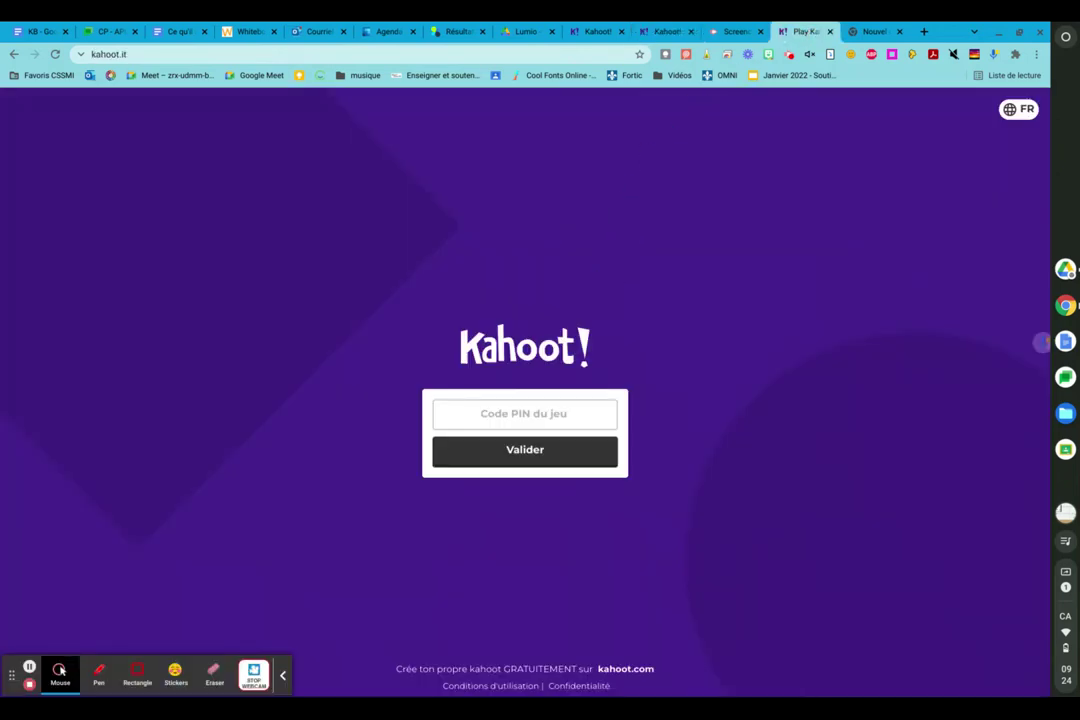
pyautogui.click(506, 417)
pyautogui.write('6672929')
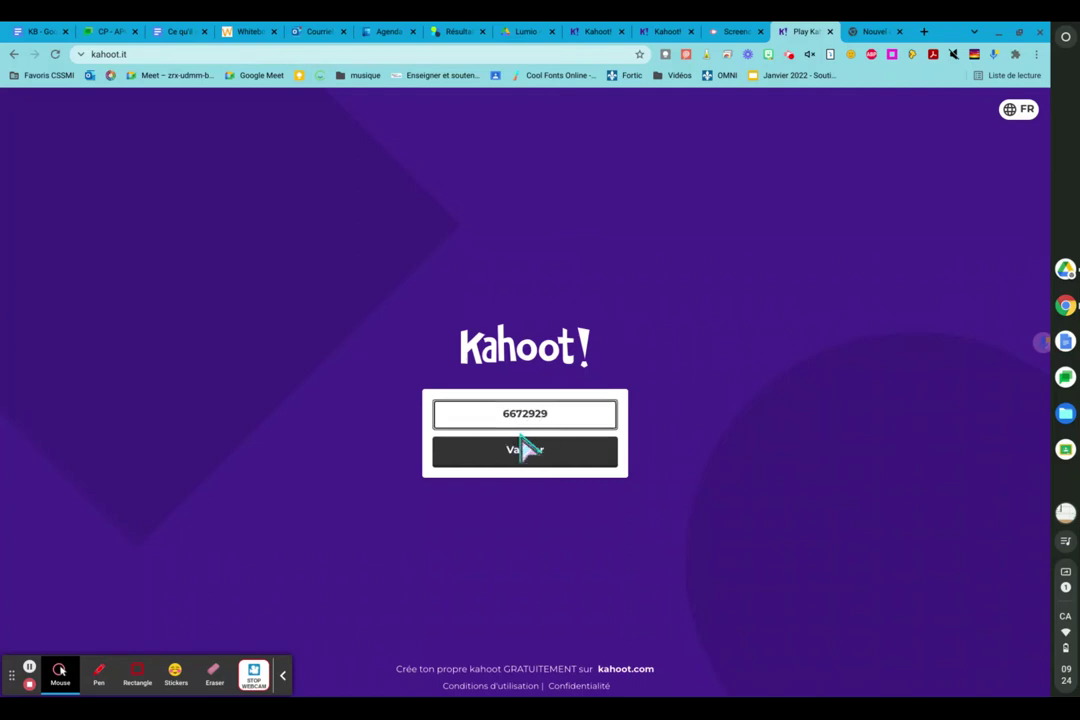
pyautogui.click(525, 464)
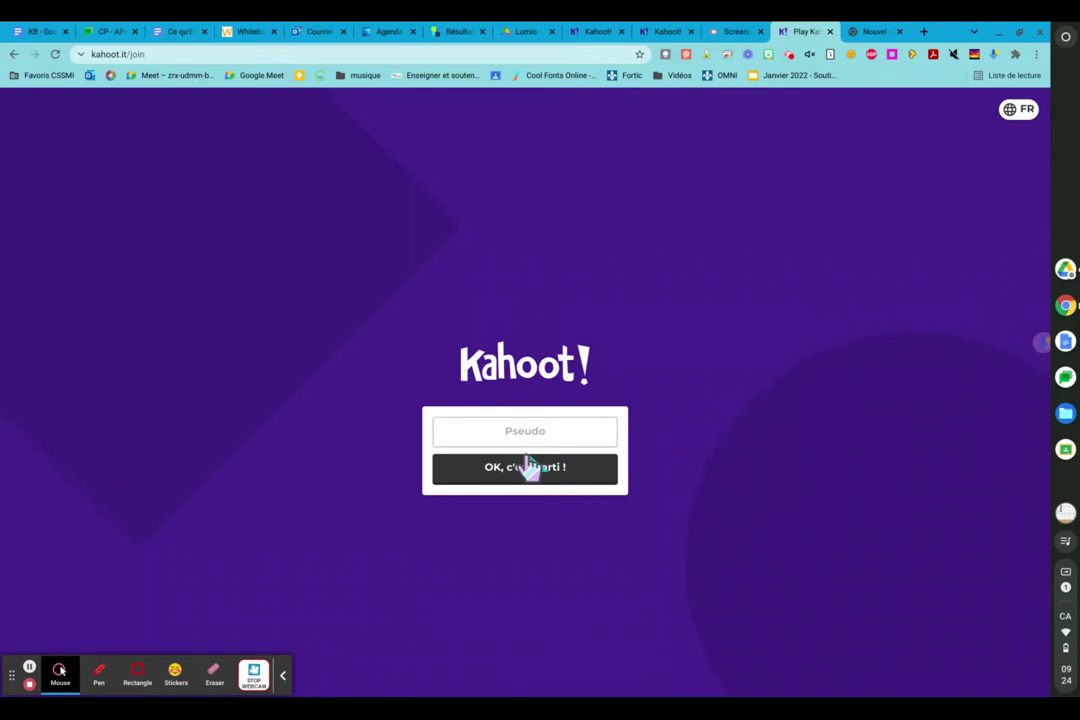
# - Join with a player nickname and confirm it appears in the host lobby
pyautogui.click(528, 436)
pyautogui.write('L')
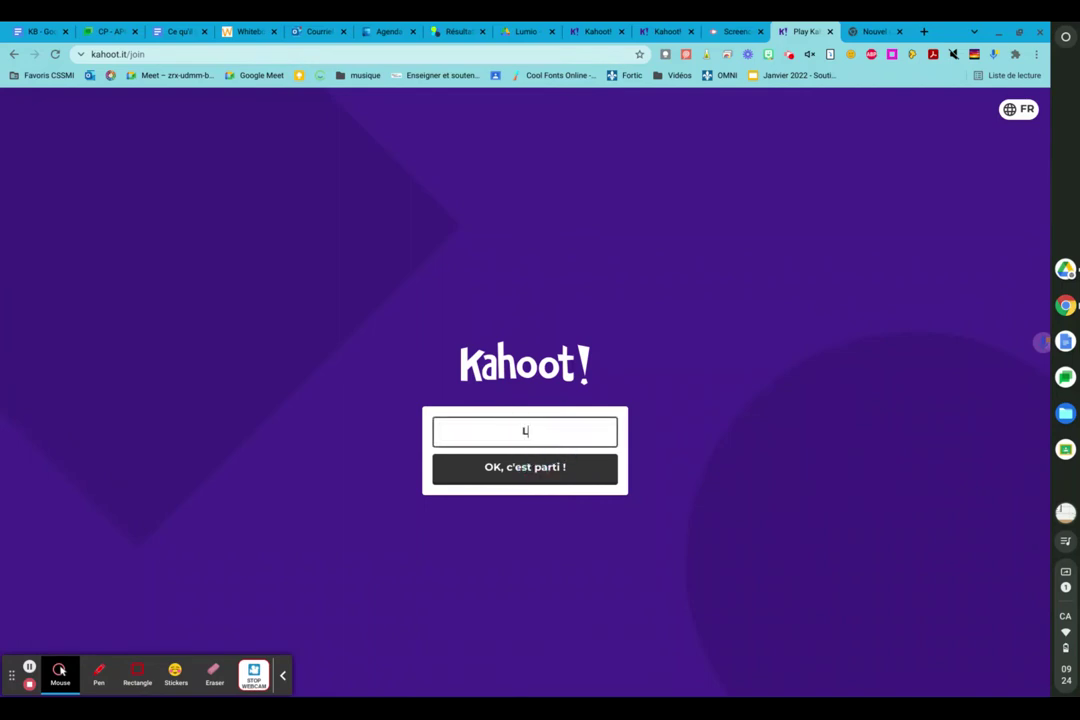
pyautogui.write('yne-Marie')
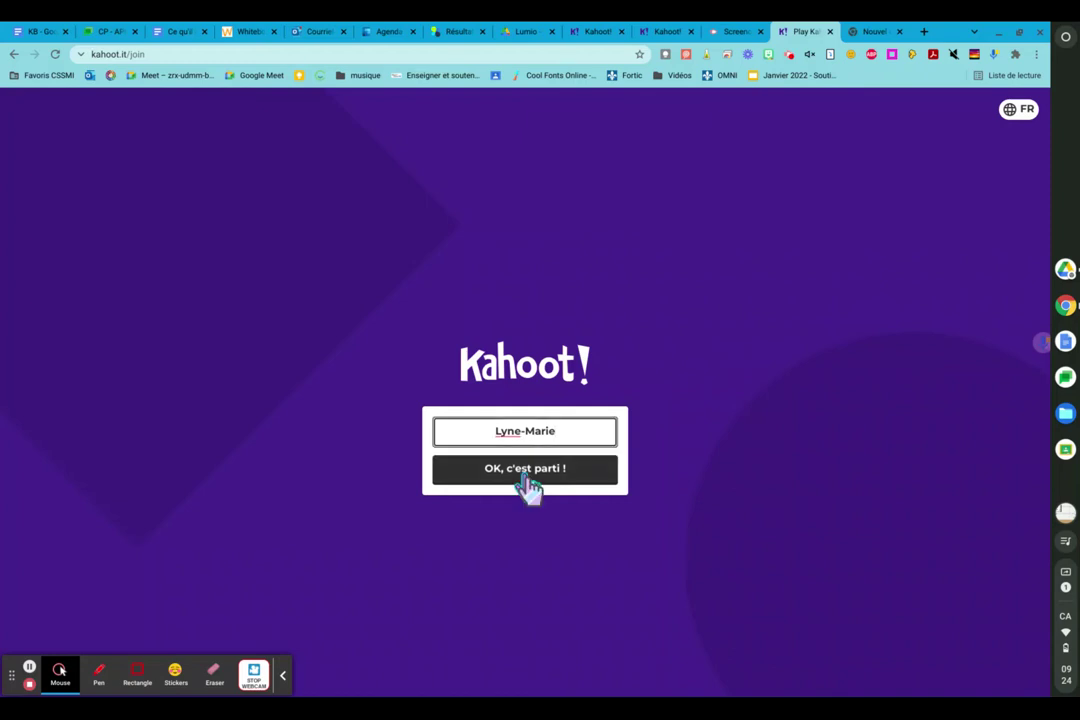
pyautogui.click(528, 474)
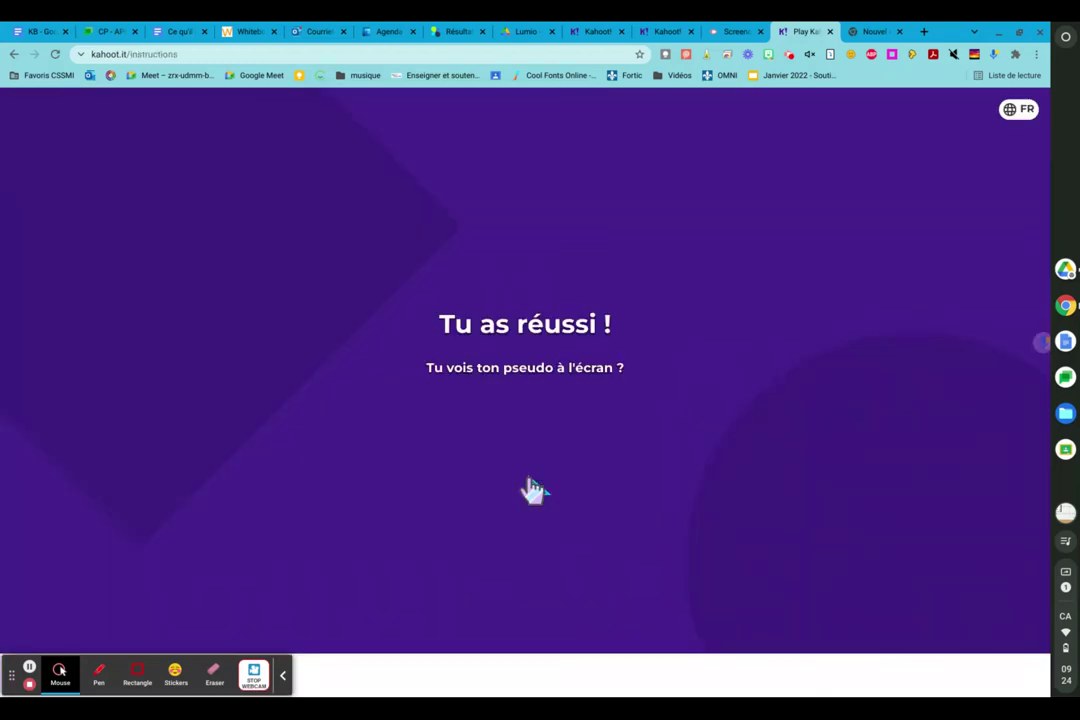
pyautogui.click(668, 31)
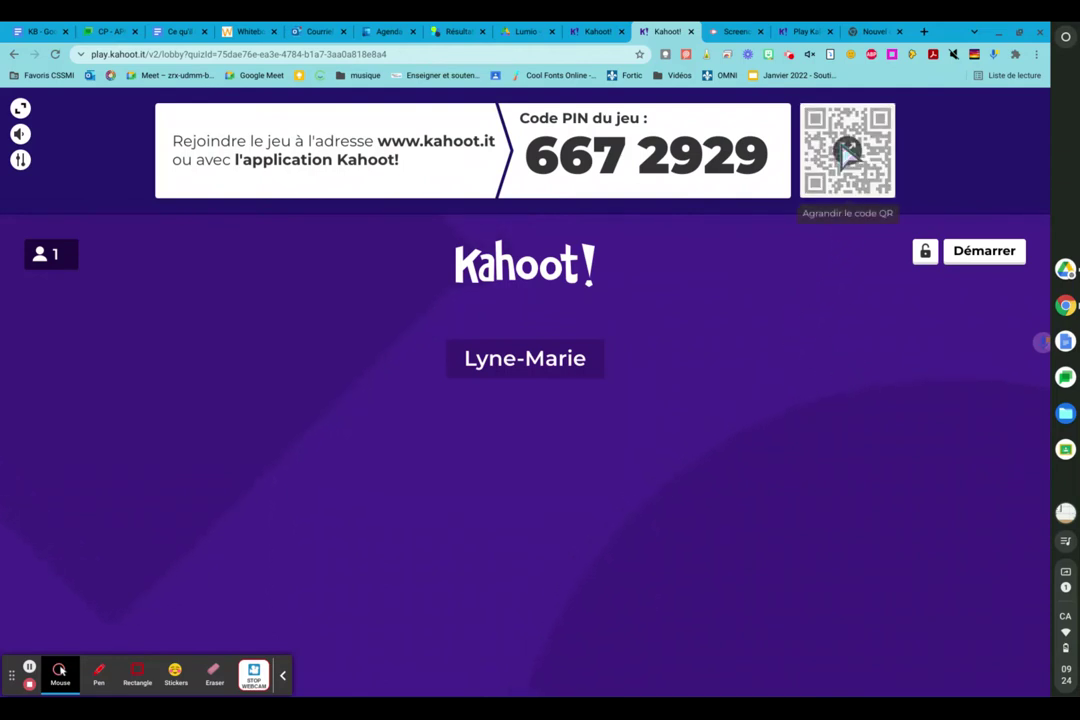
# - Start the game with Démarrer to show question 1 of 15
pyautogui.click(986, 256)
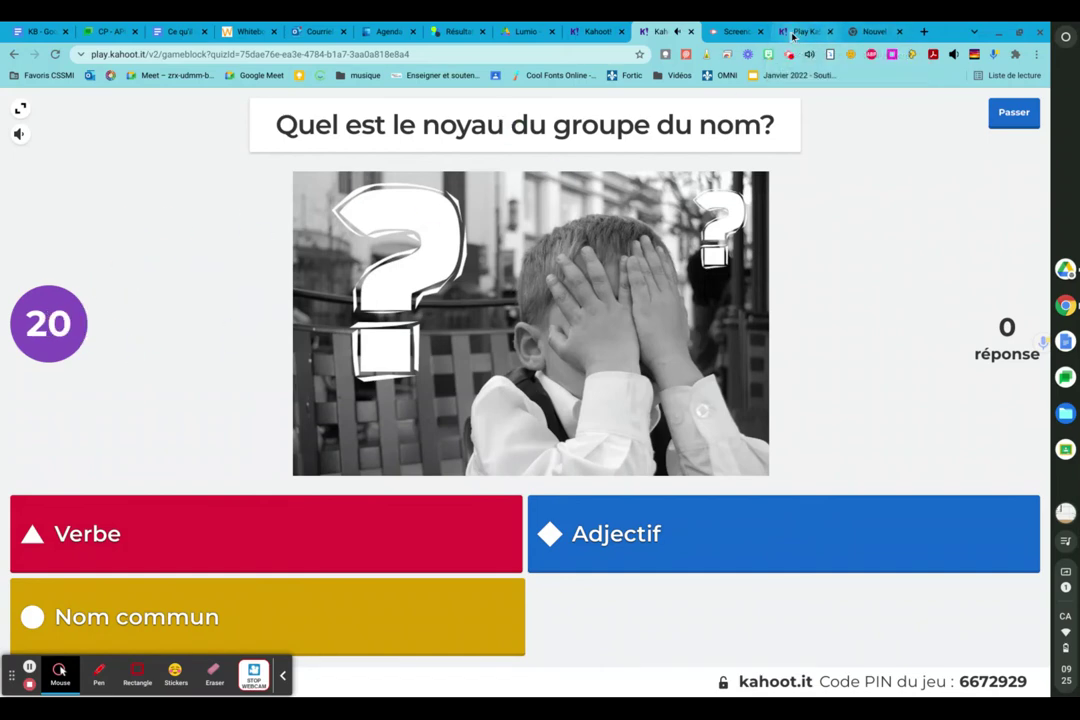
# - Answer question 1 with Nom commun as the player, then view the host results
pyautogui.click(800, 31)
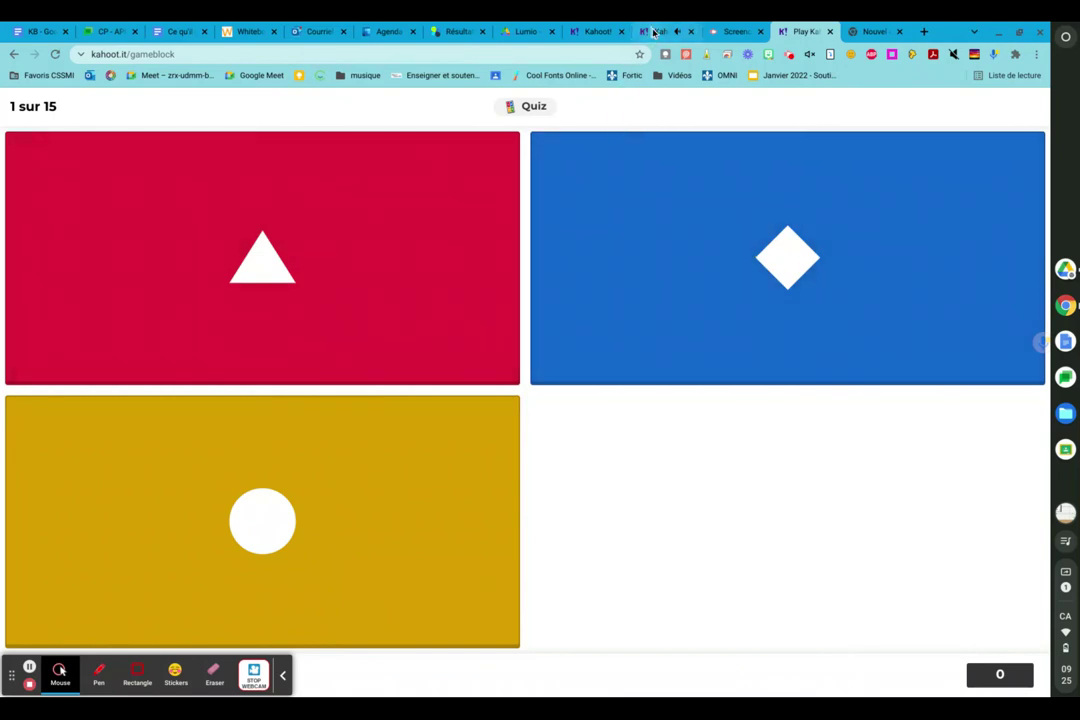
pyautogui.click(655, 31)
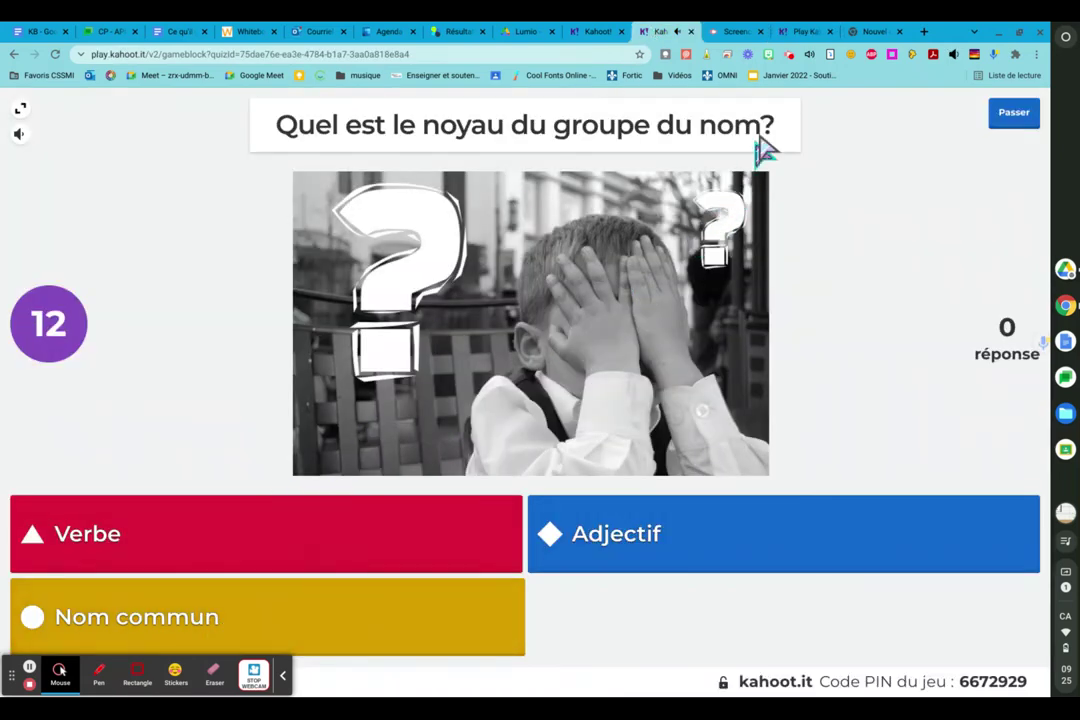
pyautogui.click(795, 33)
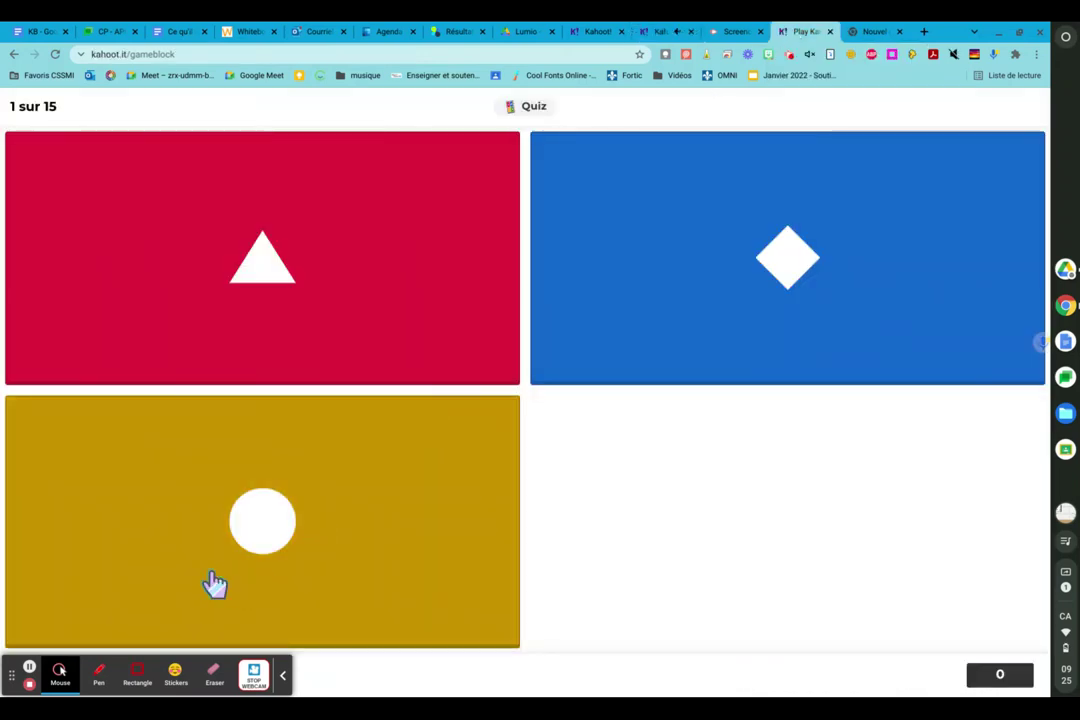
pyautogui.click(258, 528)
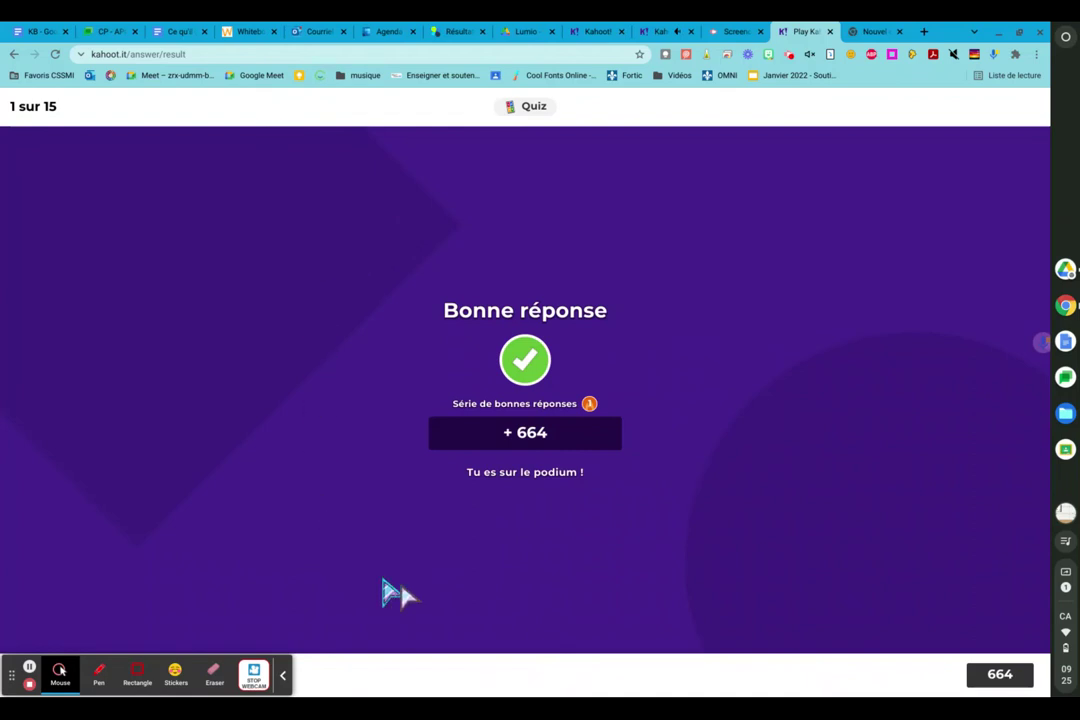
pyautogui.click(657, 33)
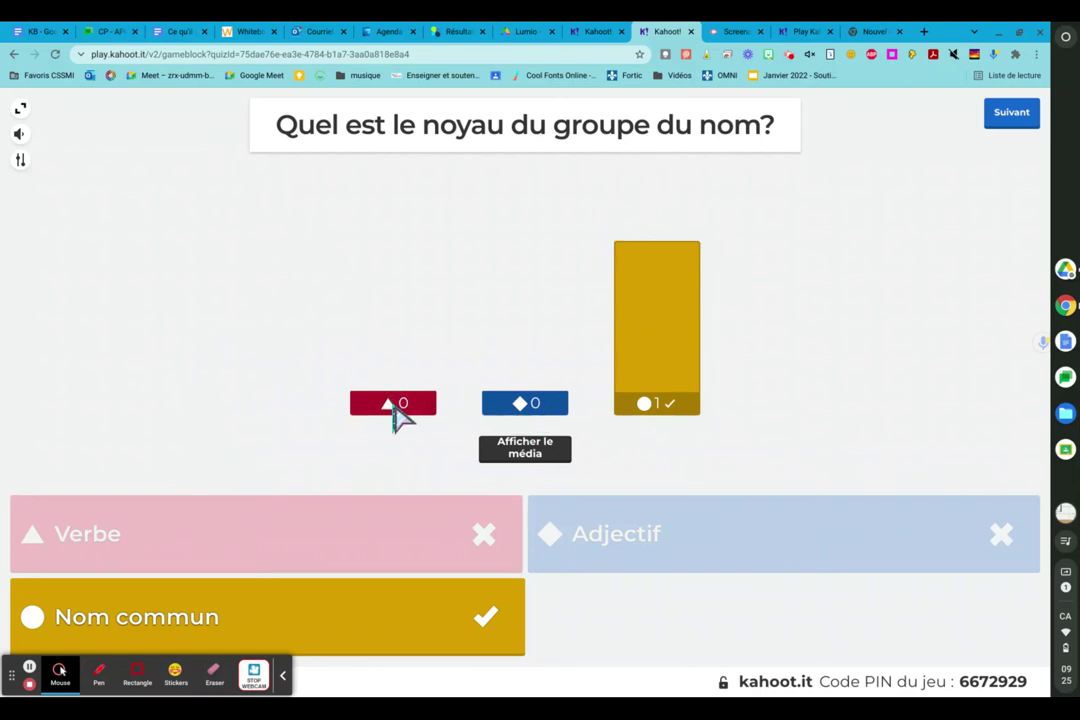
# - Advance from question 1 results through the Tableau des scores to the Oui/Non question
pyautogui.click(1008, 117)
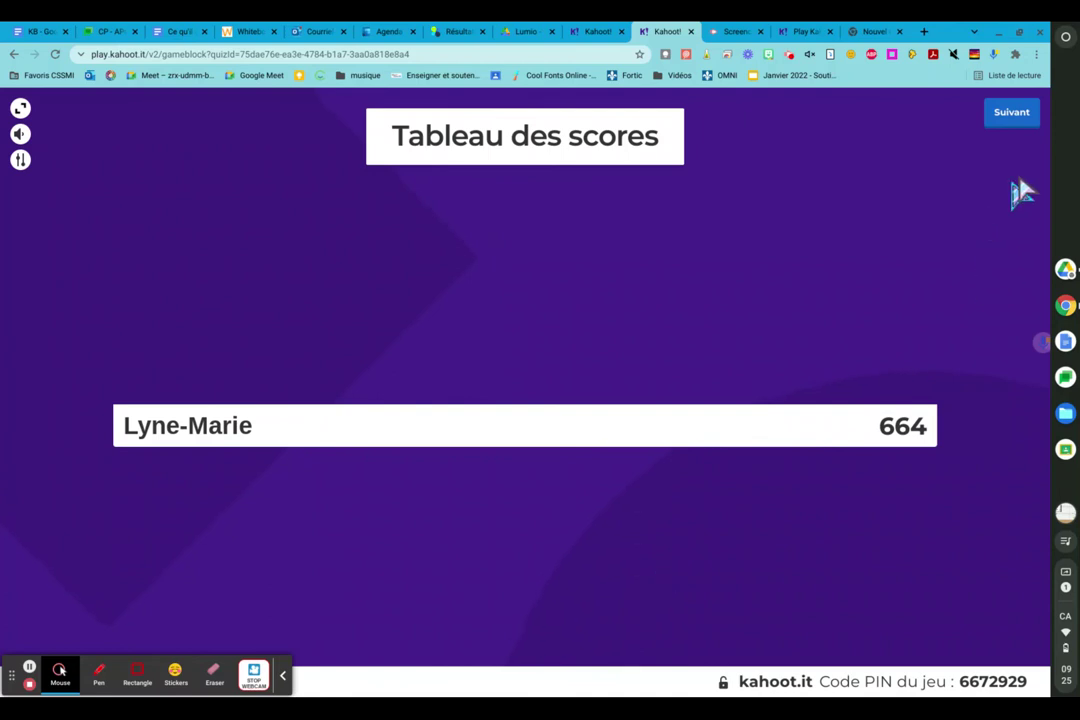
pyautogui.click(1014, 118)
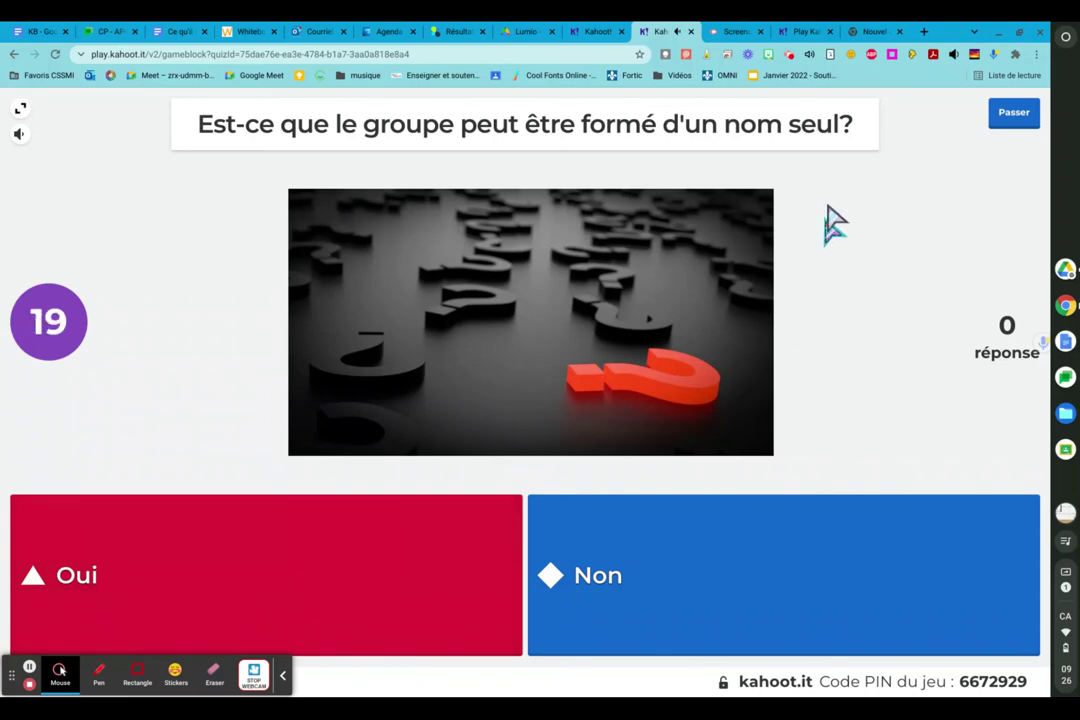
# - Answer question 2 with Oui (red triangle) on the player tab
pyautogui.click(791, 33)
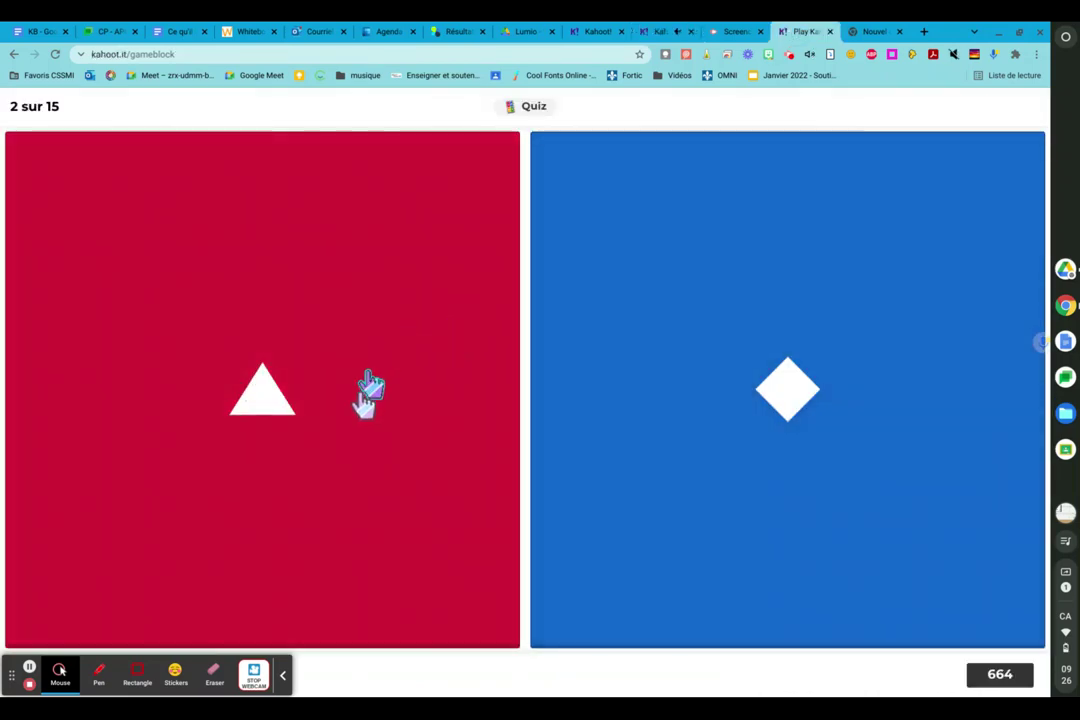
pyautogui.click(356, 416)
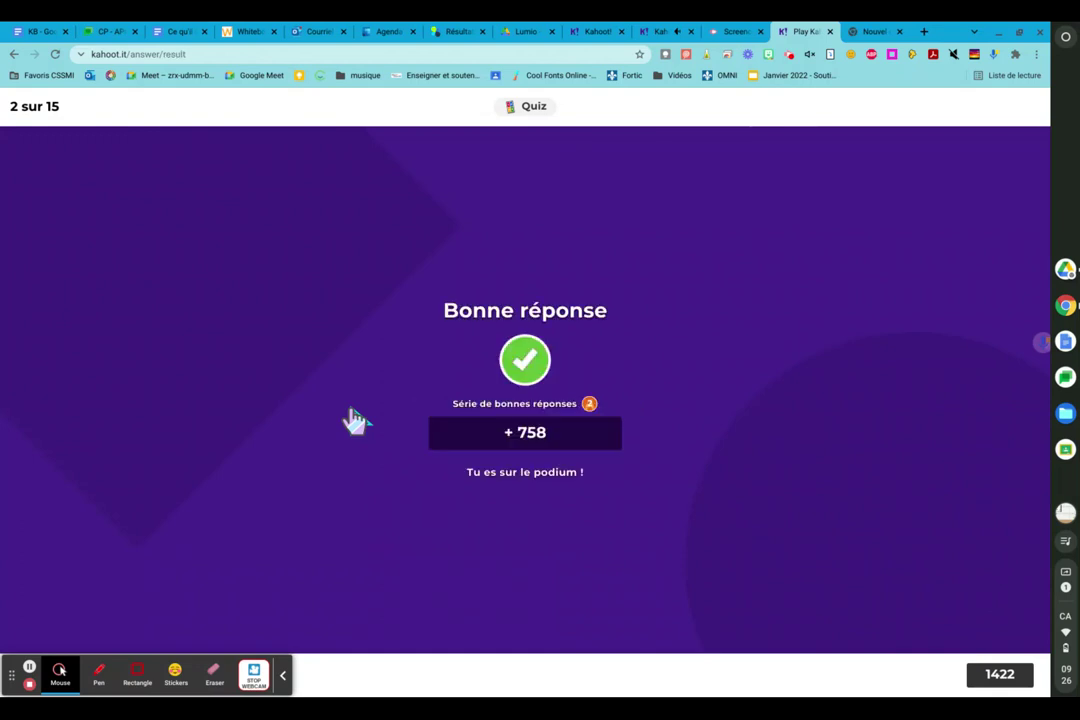